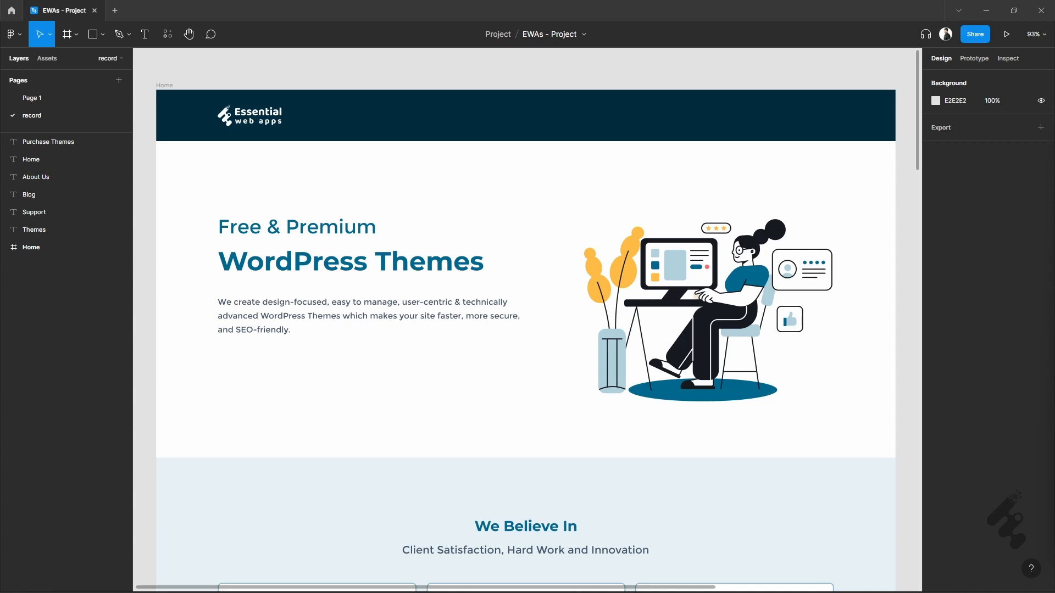
Draw a rectangle about 182 × 43 around the Purchase Themes text and send it to the back.
scroll(568, 394, down, 3)
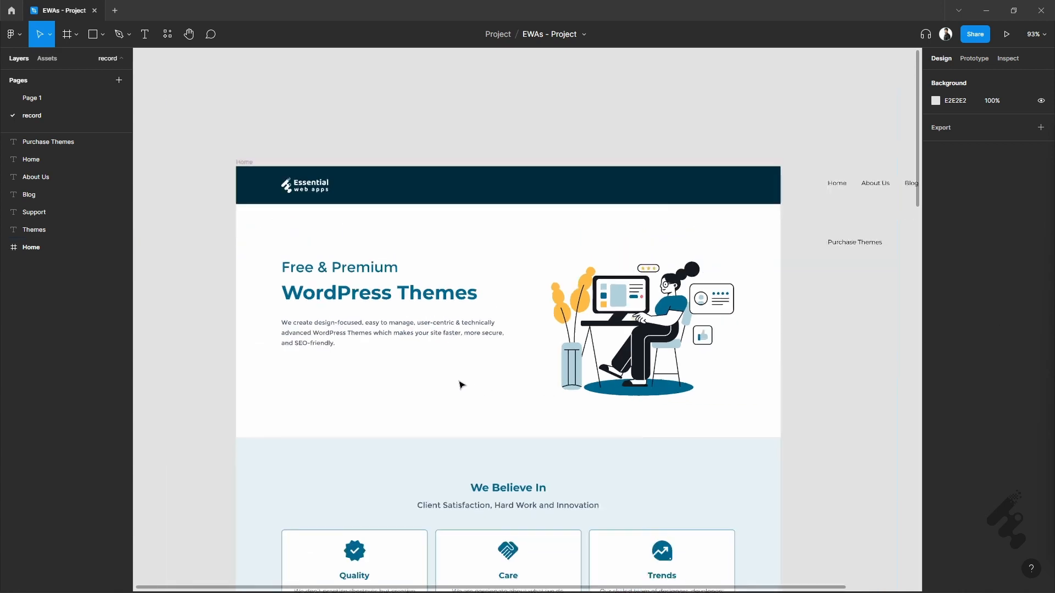
scroll(495, 362, right, 5)
scroll(643, 238, up, 5)
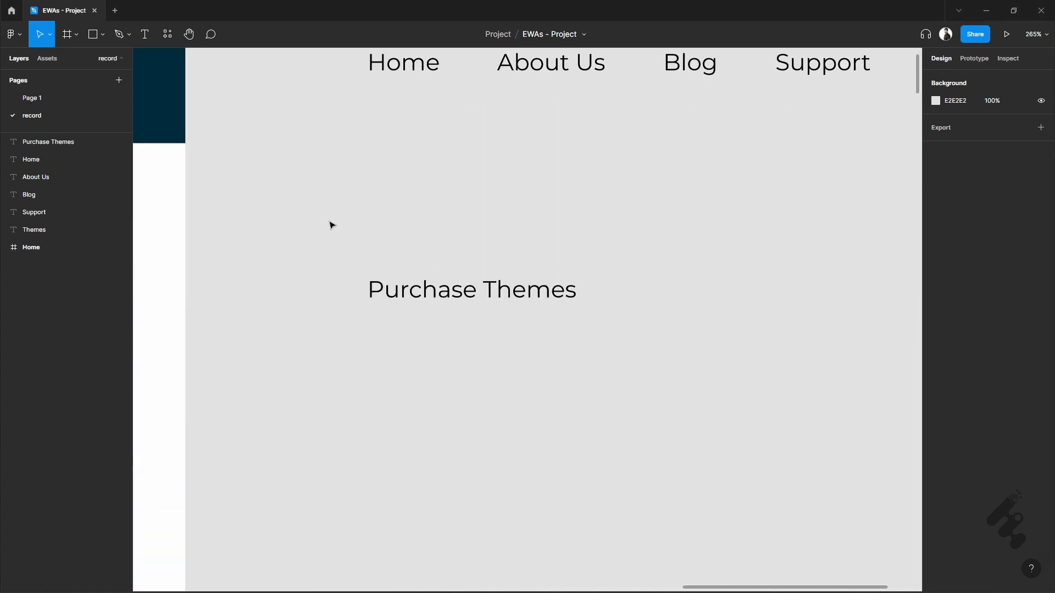
key(r)
drag(341, 258, 607, 320)
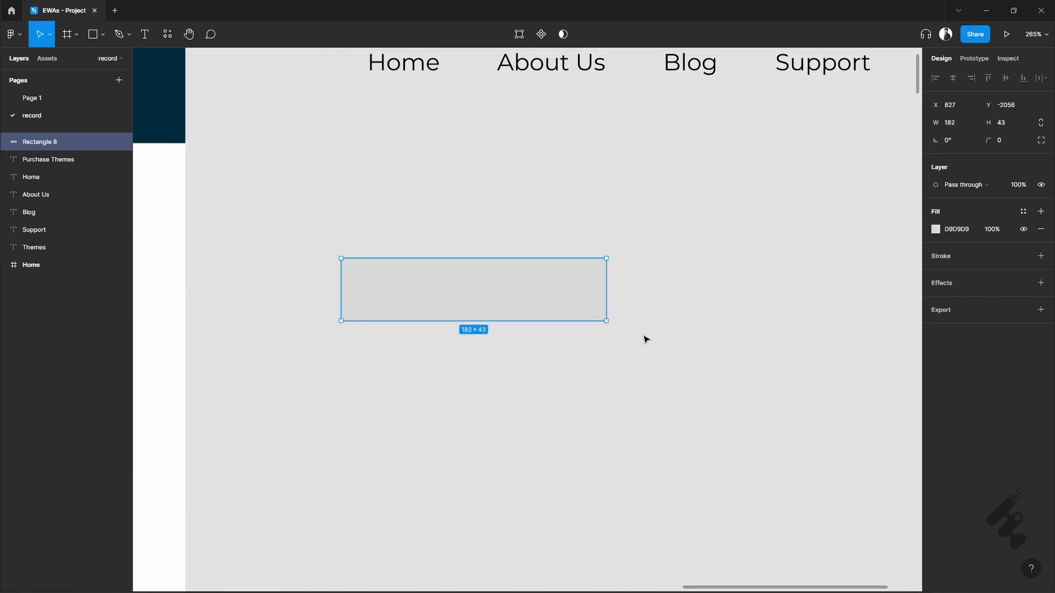
right_click(508, 295)
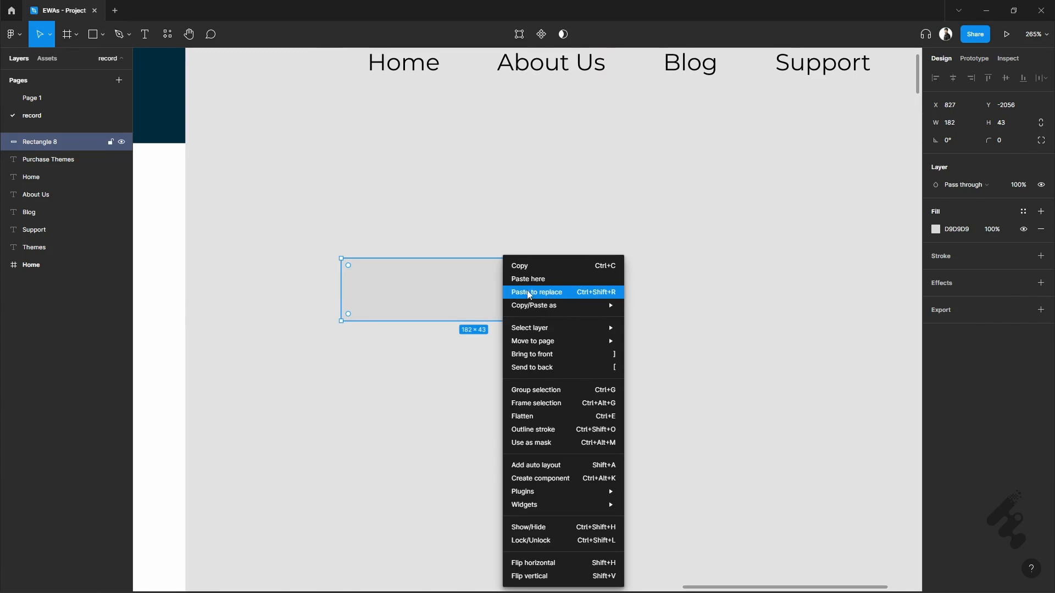
click(574, 368)
click(555, 367)
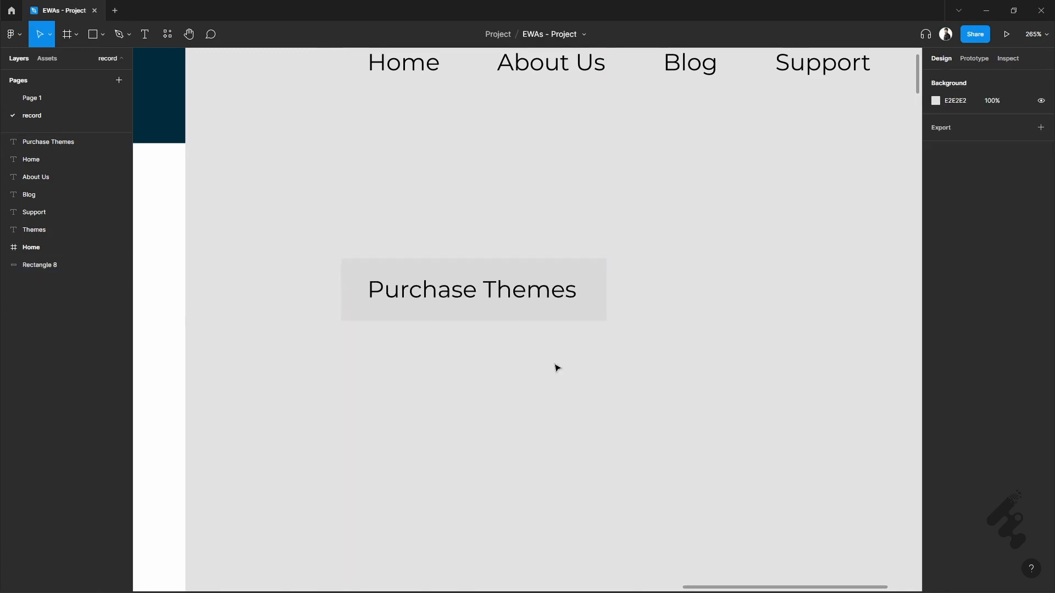
Combine the Purchase Themes text and its rectangle in an auto layout with 24 horizontal and 12 vertical padding.
click(496, 299)
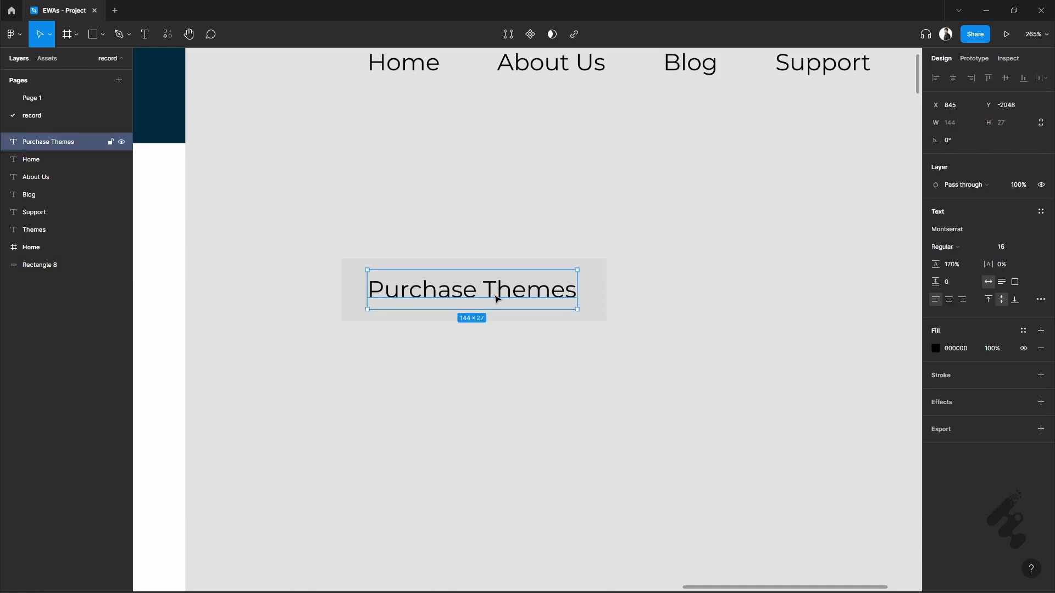
drag(304, 232, 654, 364)
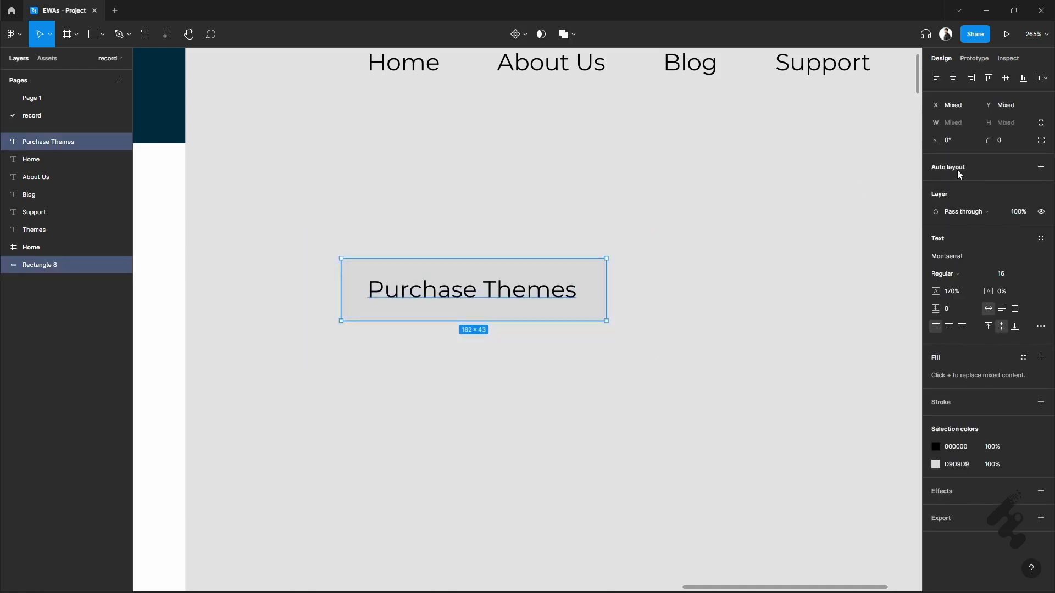
key(shift+a)
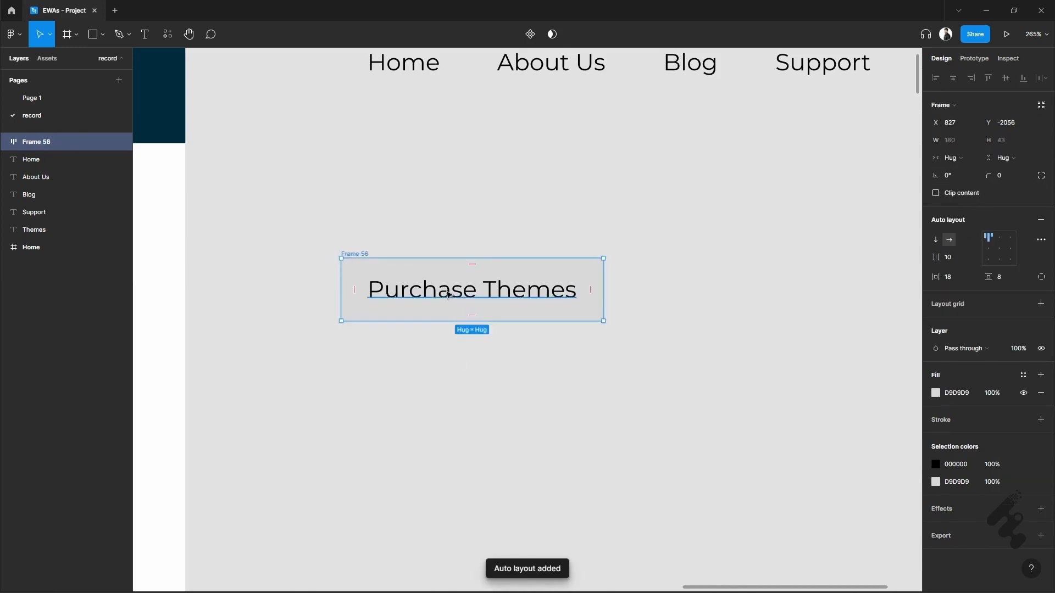
click(962, 280)
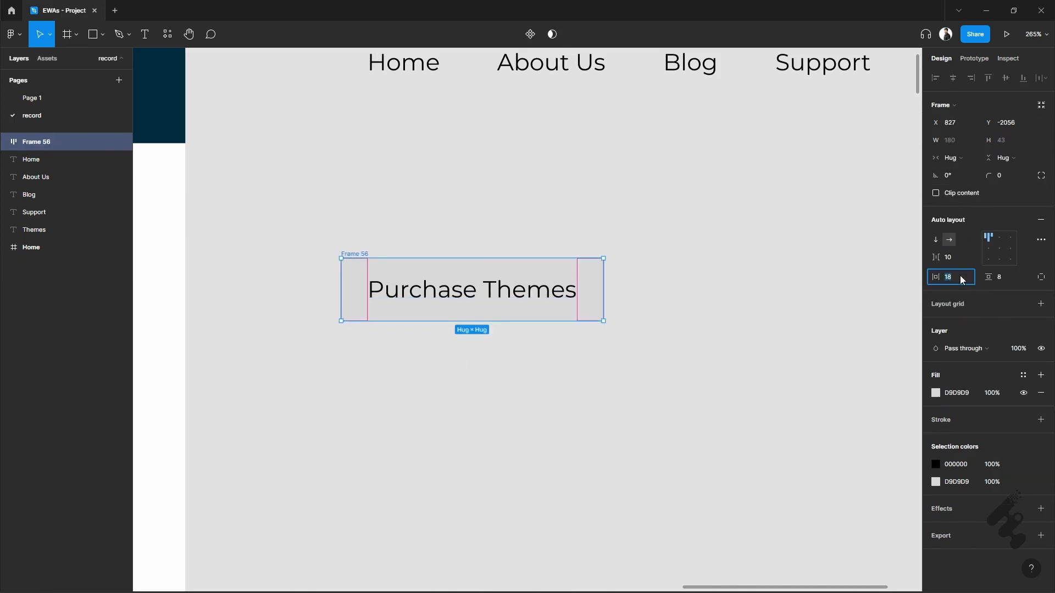
click(1009, 282)
click(642, 314)
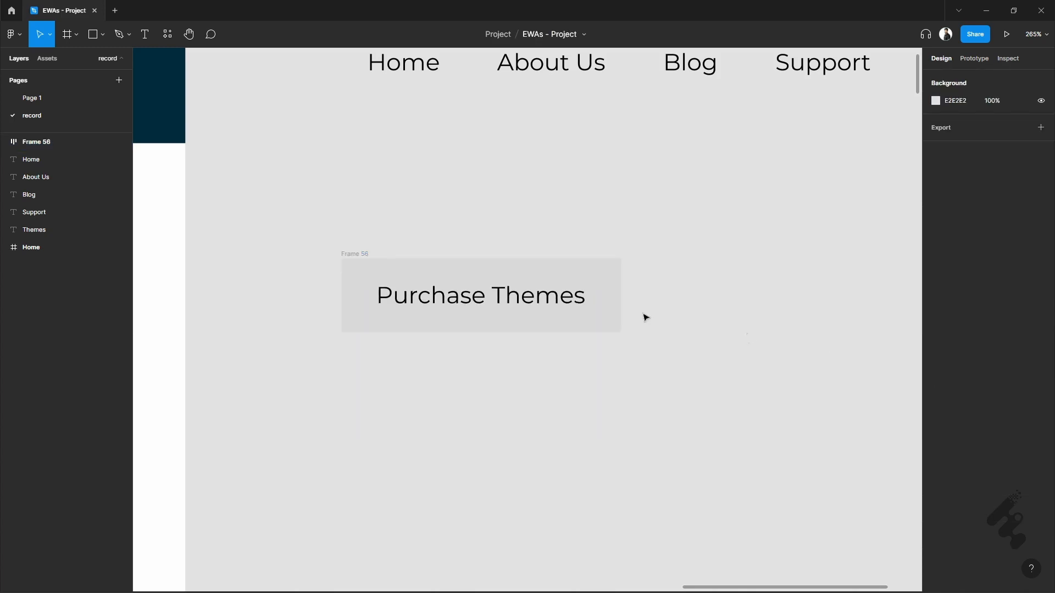
Center the contents of the Purchase Themes auto layout frame and set its fill to 00678E.
click(546, 297)
click(382, 262)
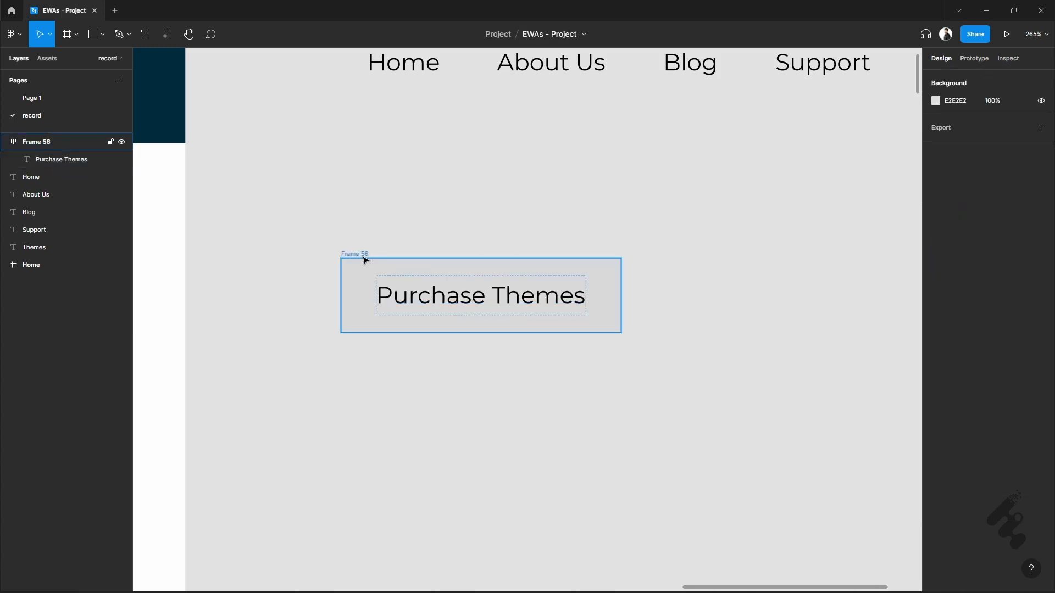
click(364, 258)
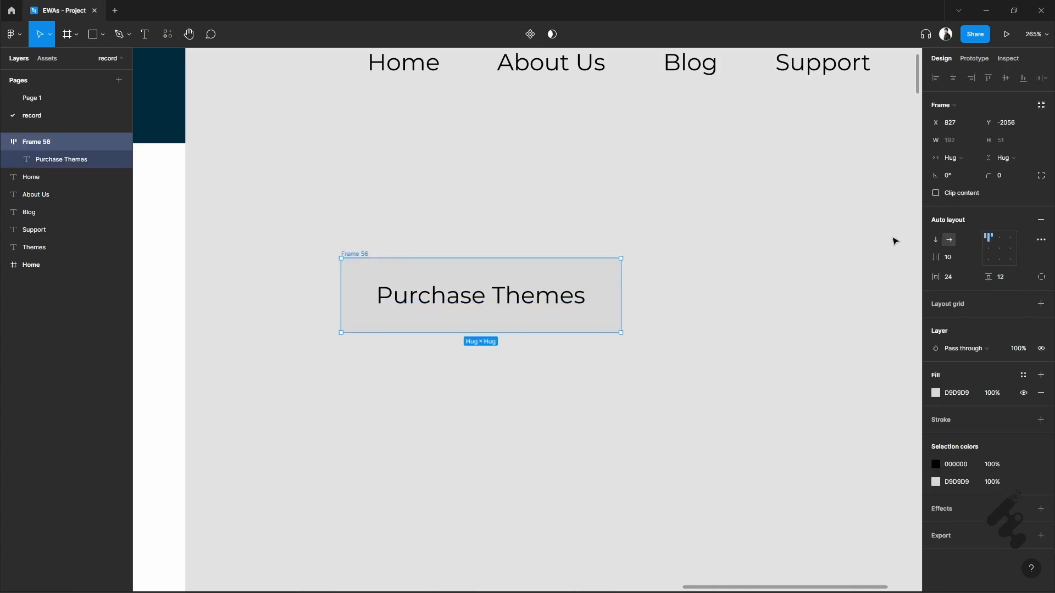
click(1002, 252)
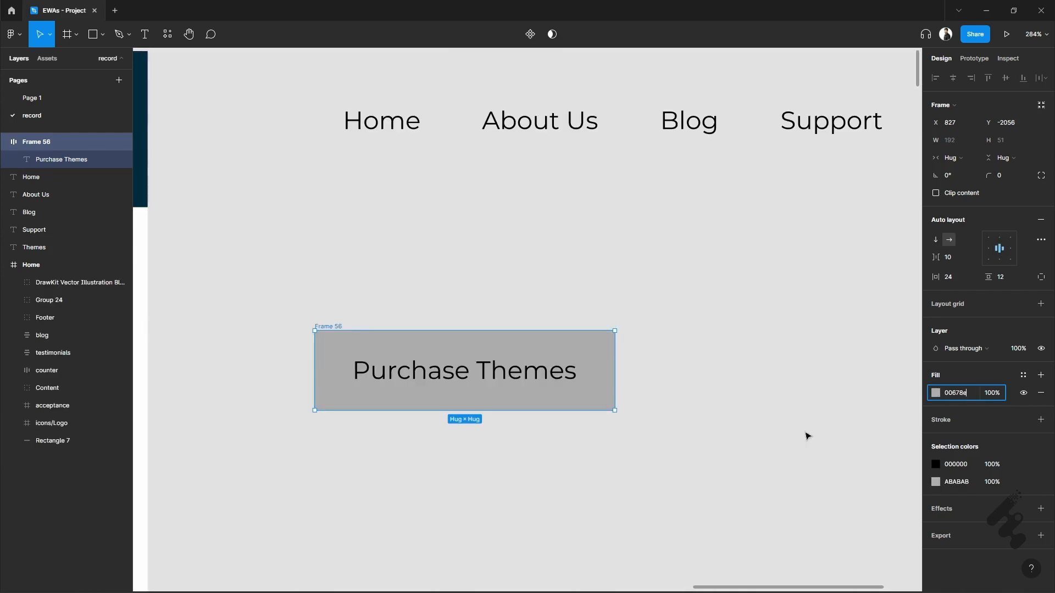
click(709, 432)
scroll(688, 429, down, 1)
Set the fill of the Purchase Themes text to FFFFFF.
click(478, 356)
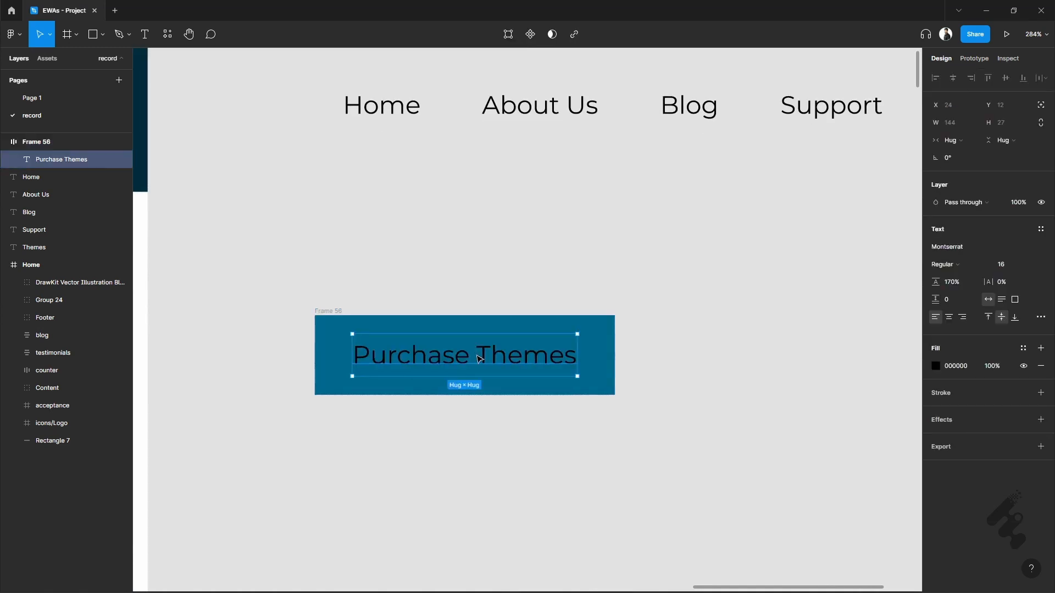
click(962, 367)
text(ffffff)
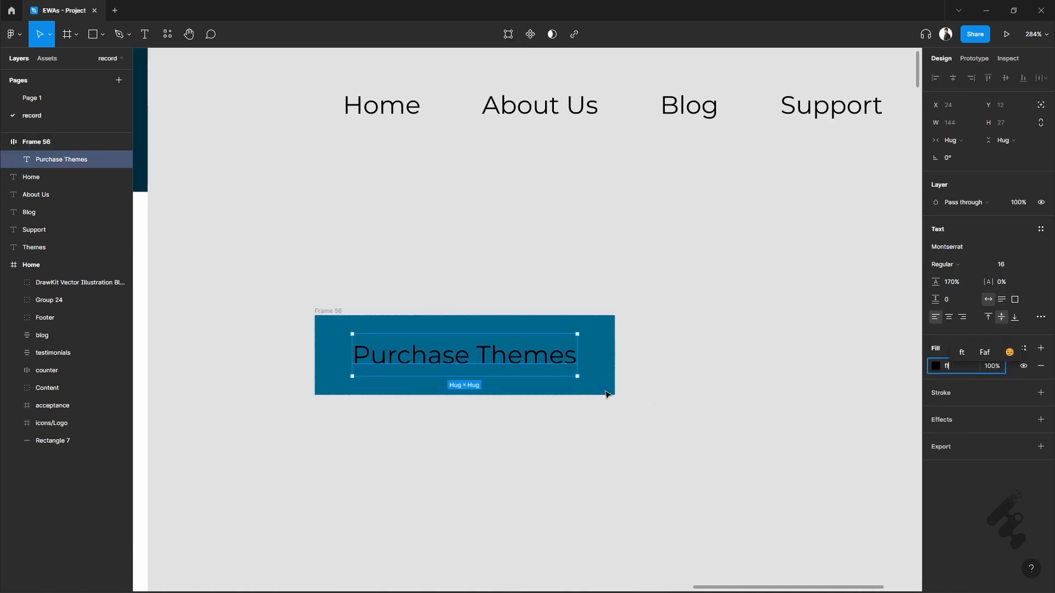
Set the corner radius of the Purchase Themes frame to 4.
click(609, 394)
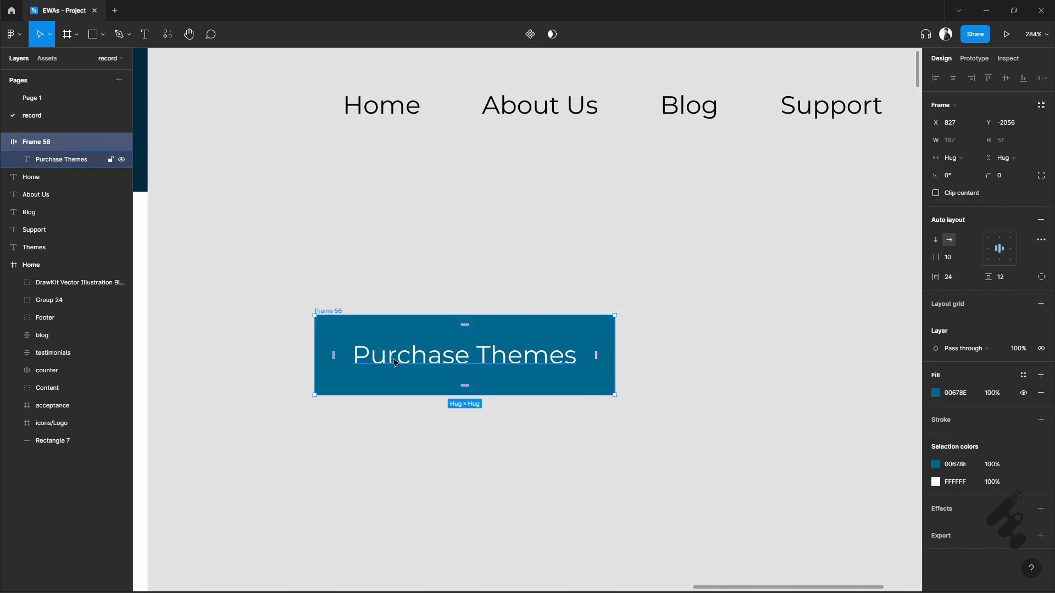
click(1016, 176)
text(4)
key(Return)
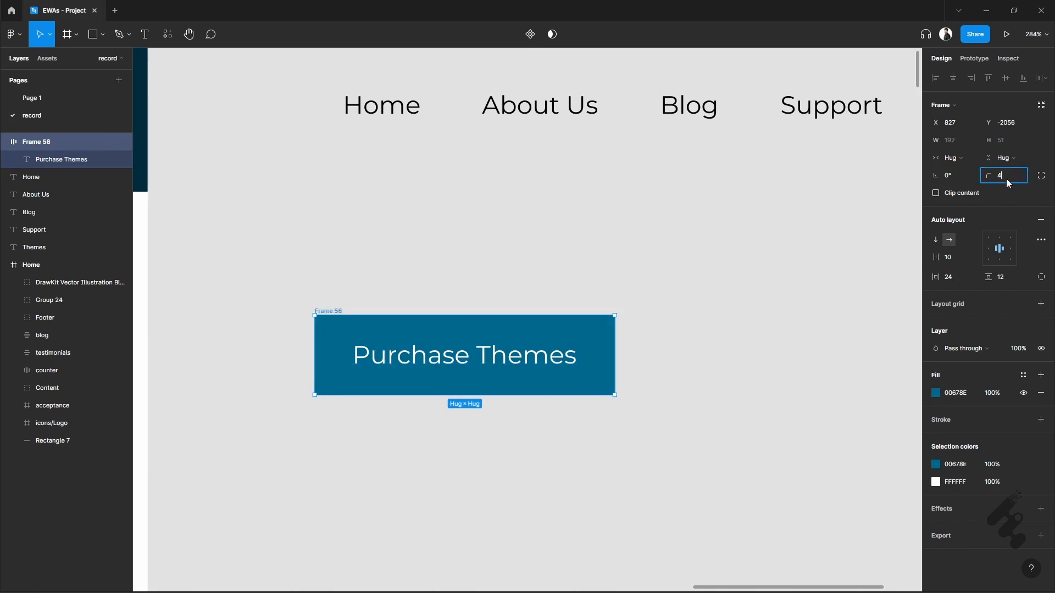
click(762, 209)
Rename the Purchase Themes frame as "button" and turn it into a component.
double_click(336, 312)
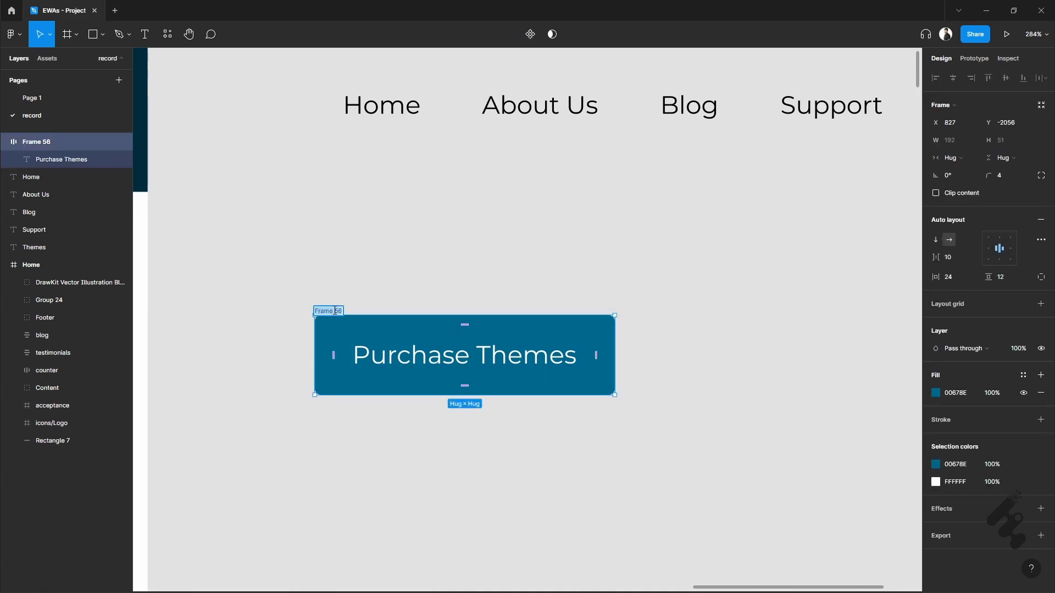
text(button)
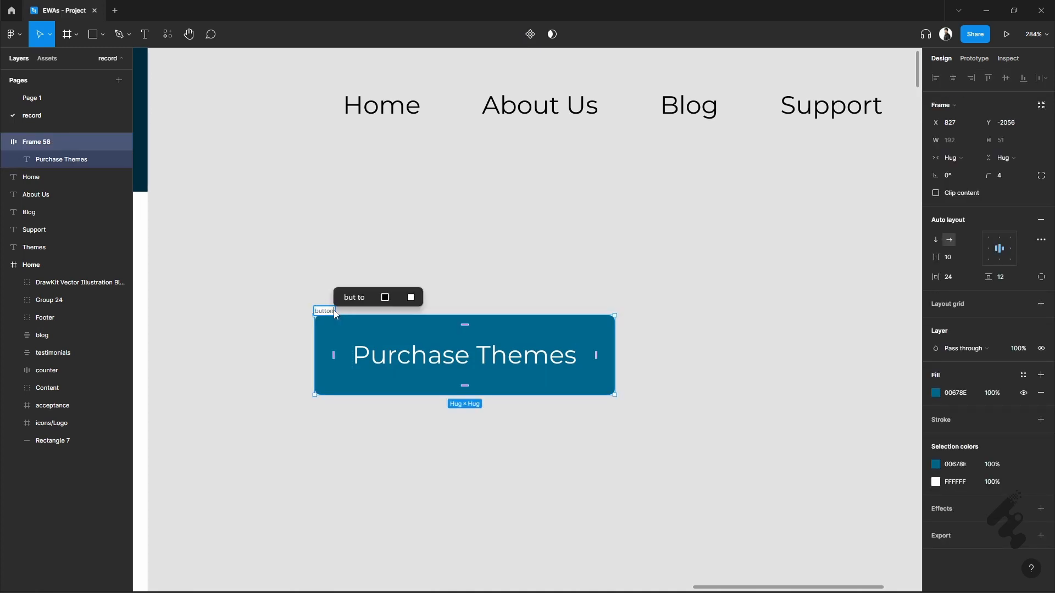
key(Return)
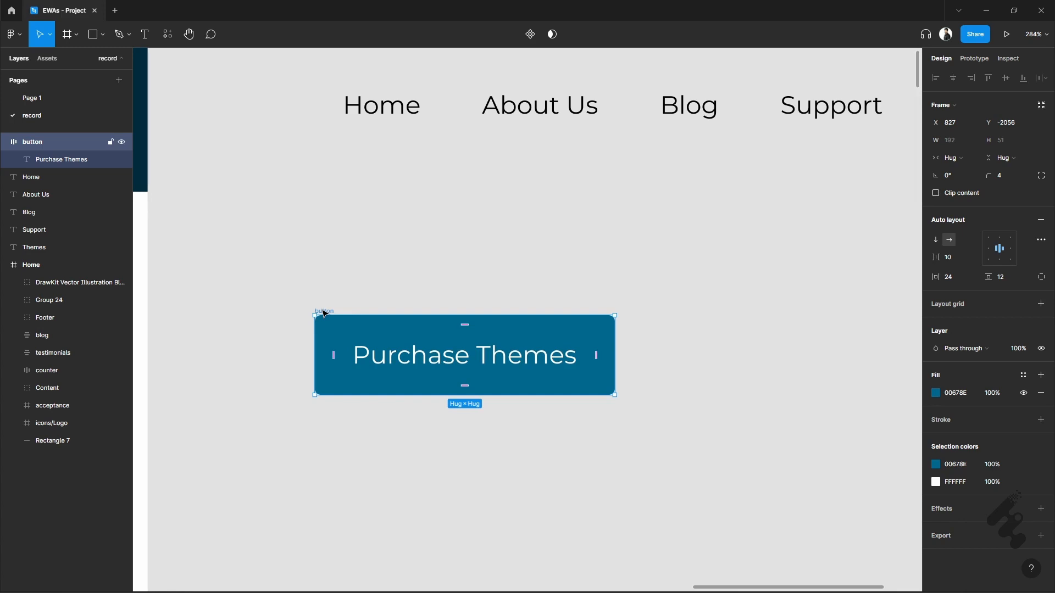
right_click(401, 358)
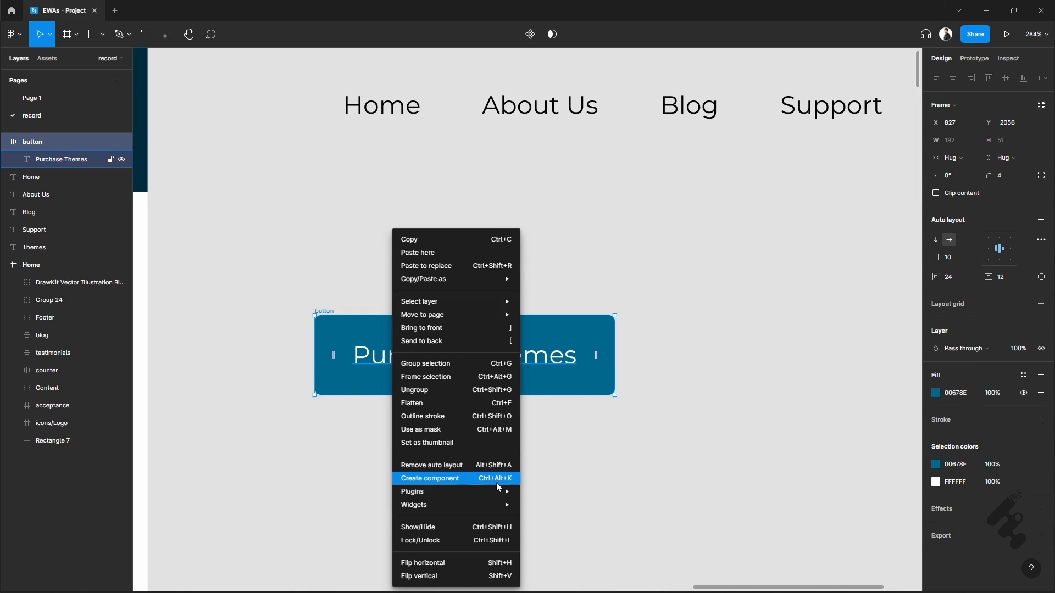
click(721, 227)
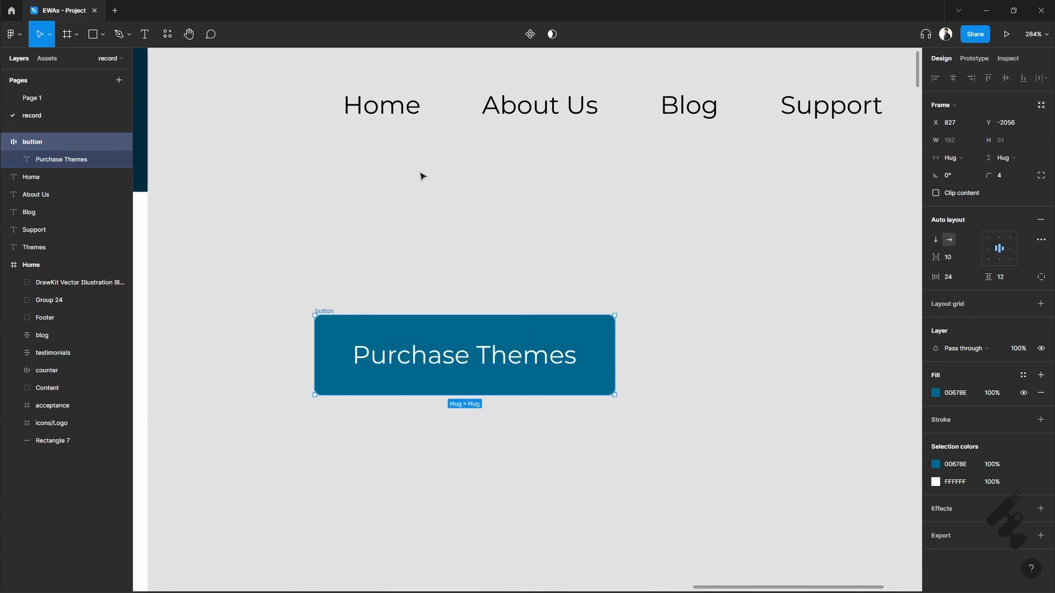
click(531, 35)
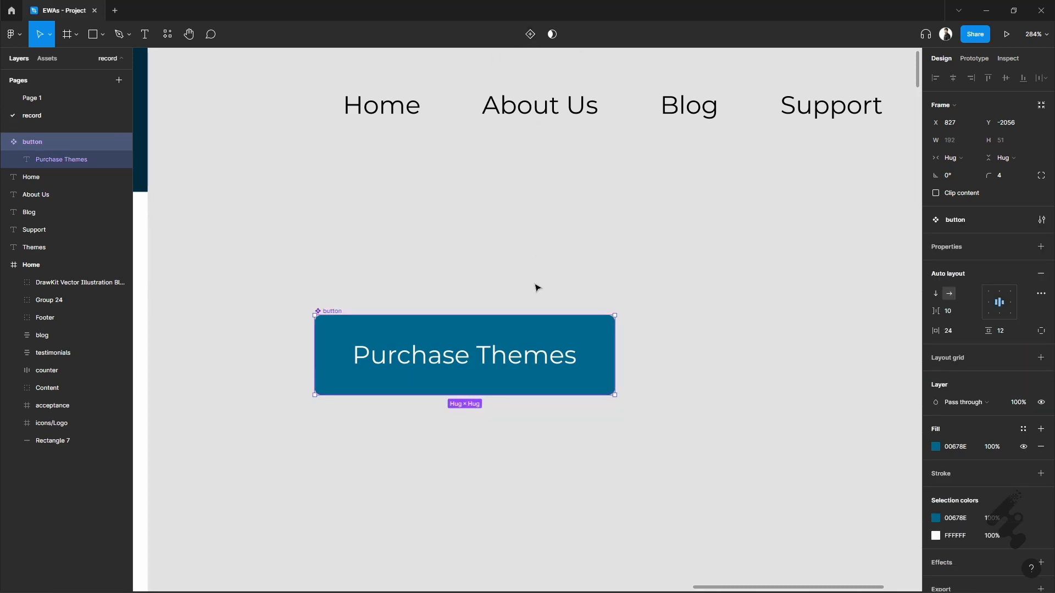
Combine the Home, About Us, Blog, Support and Themes texts in a horizontal auto layout with centered alignment.
scroll(537, 288, down, 1)
scroll(566, 252, right, 4)
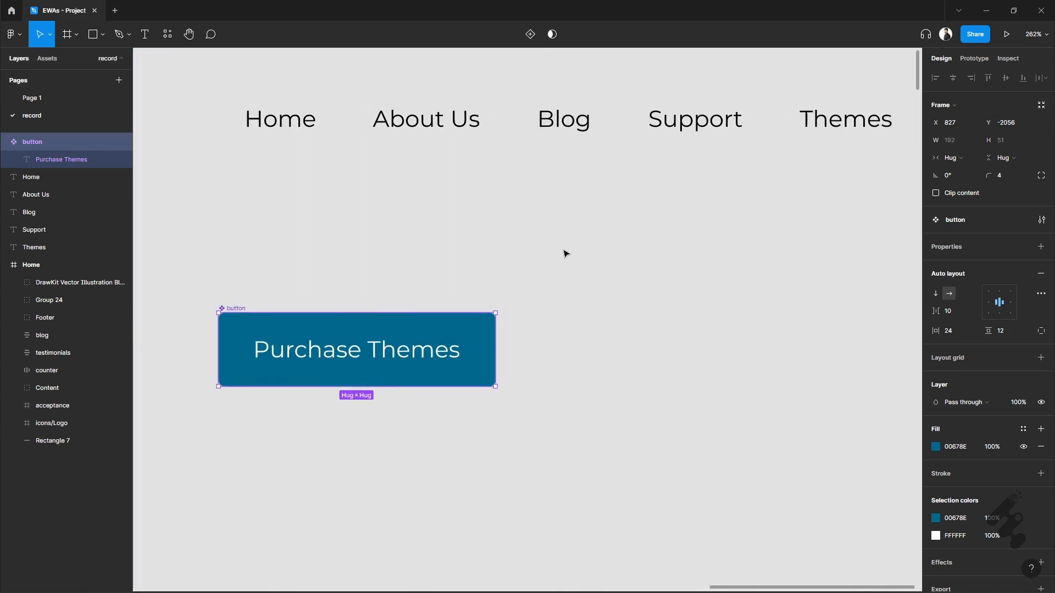
scroll(570, 243, down, 1)
scroll(651, 206, up, 1)
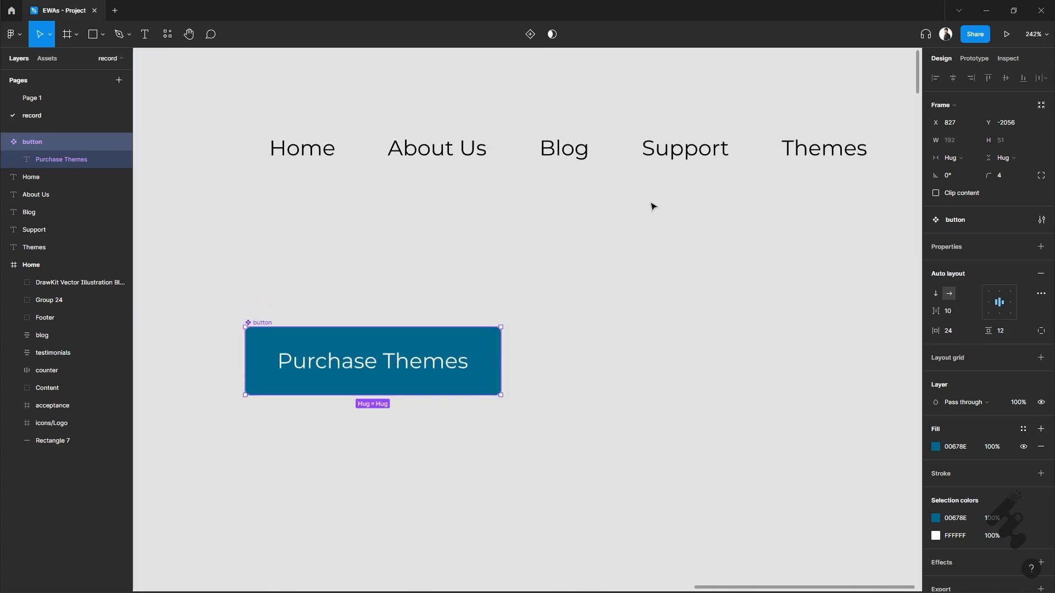
drag(236, 108, 895, 215)
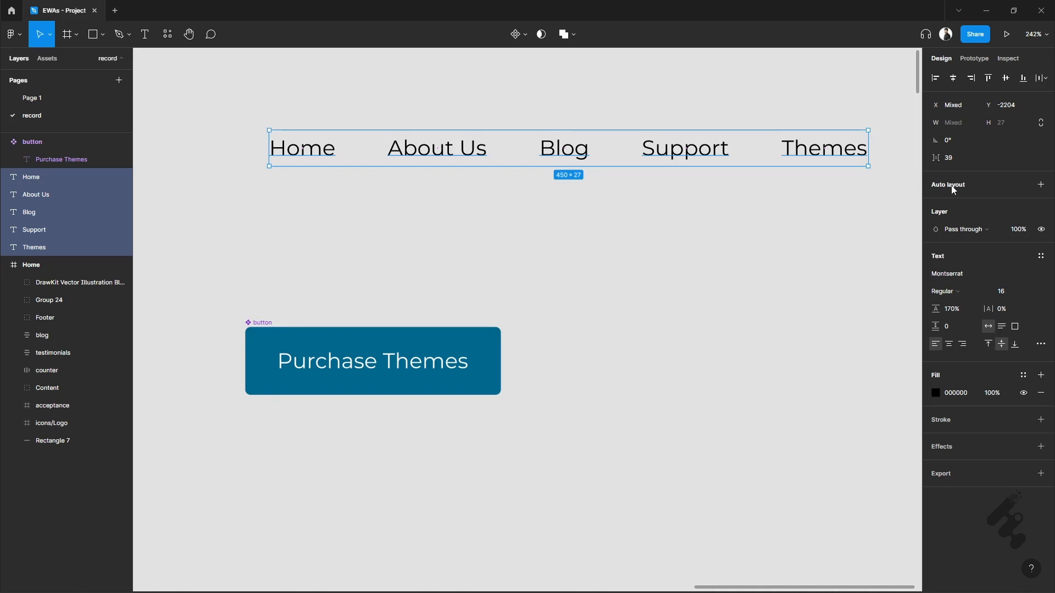
key(shift+a)
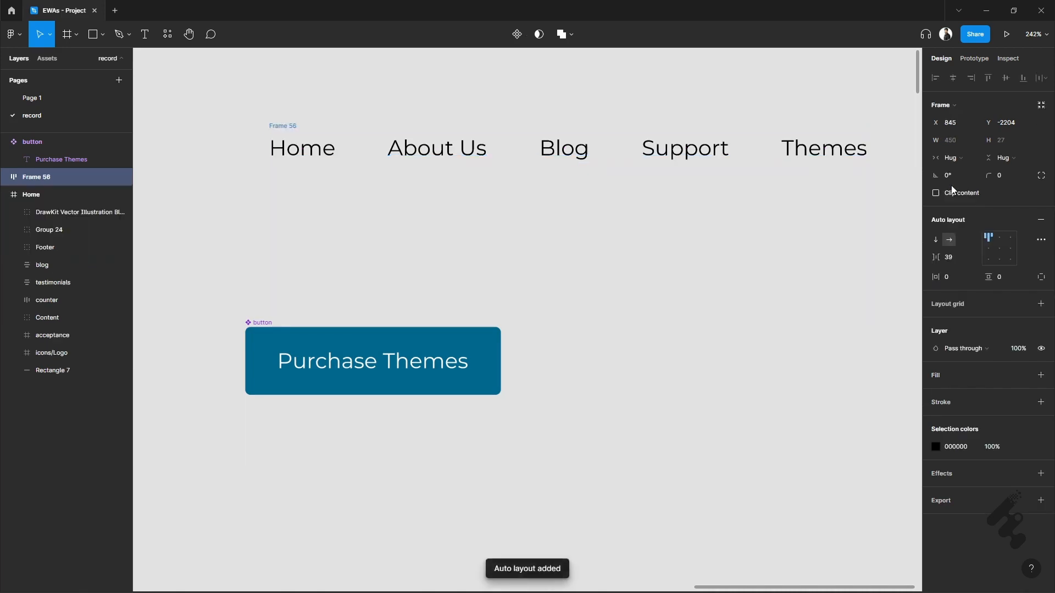
click(1000, 250)
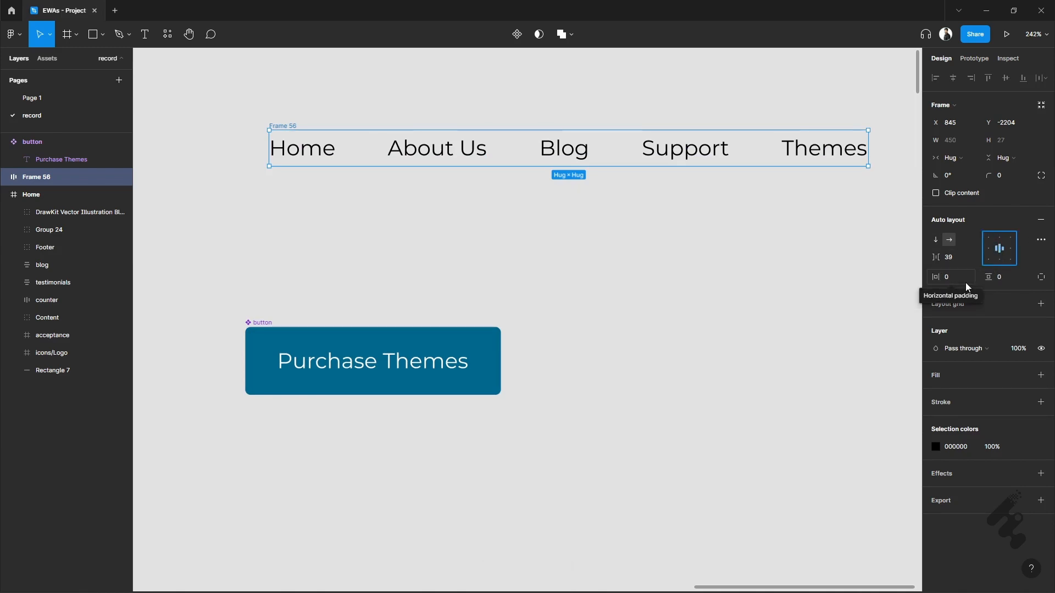
Change the spacing mode of the navigation links' auto layout so the gap between items is Auto.
click(1041, 240)
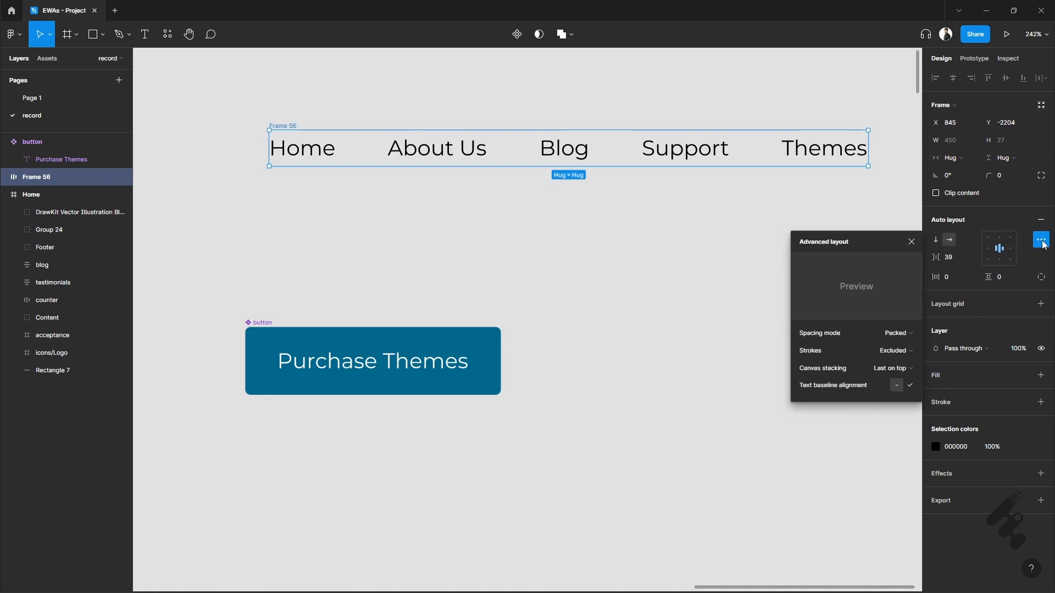
click(904, 333)
click(901, 346)
click(673, 237)
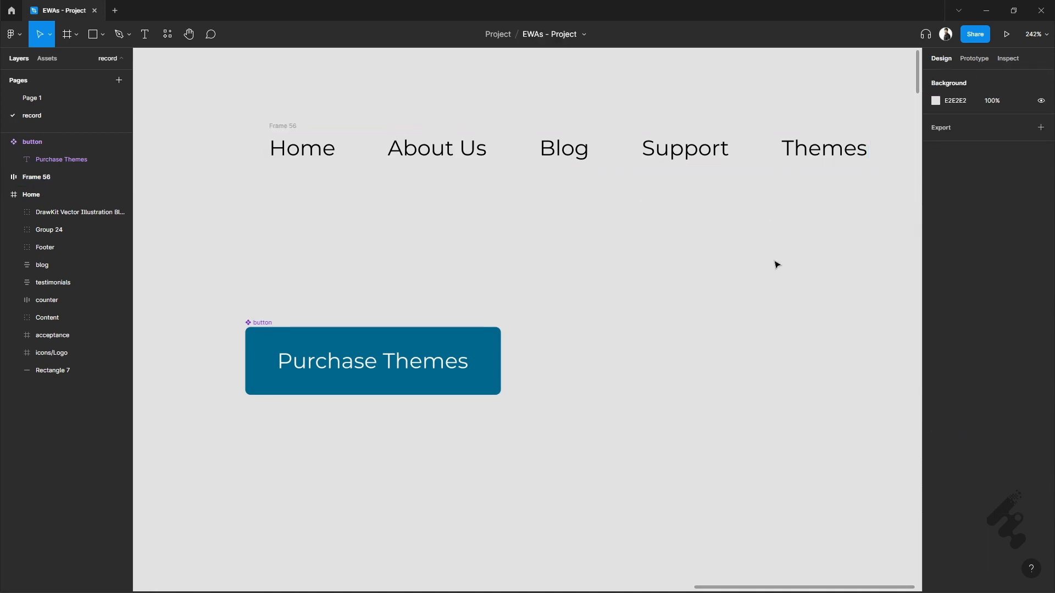
Turn the navigation links frame into a component and rename it as "nav".
click(286, 126)
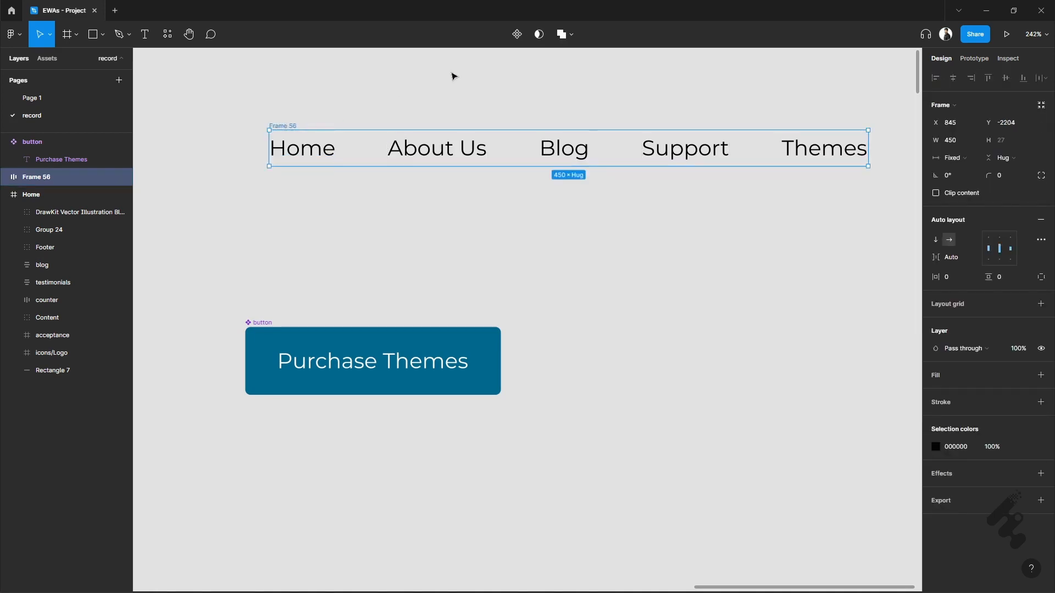
click(517, 34)
double_click(286, 126)
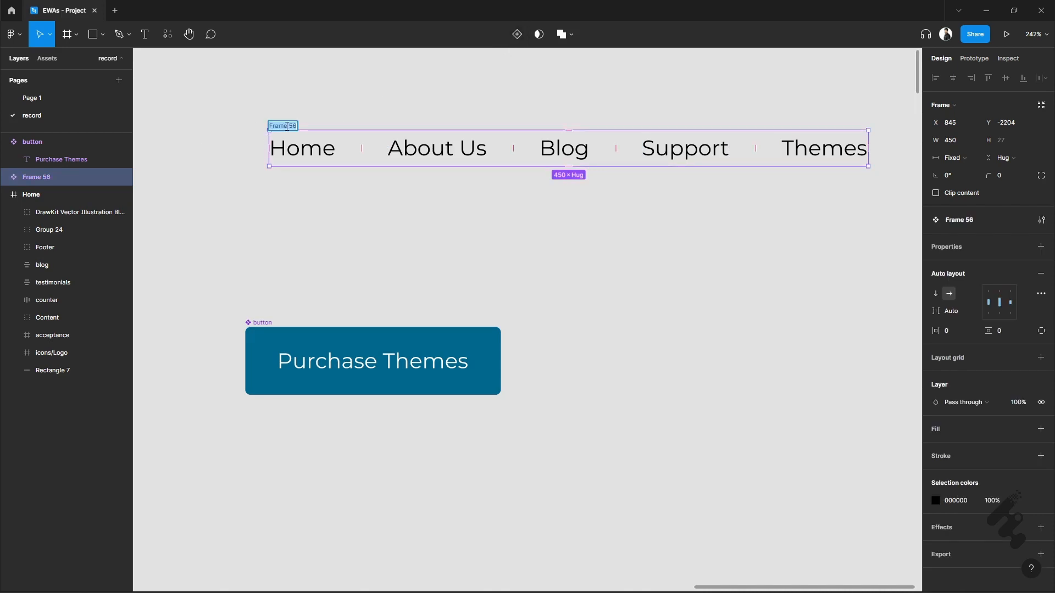
text(nav)
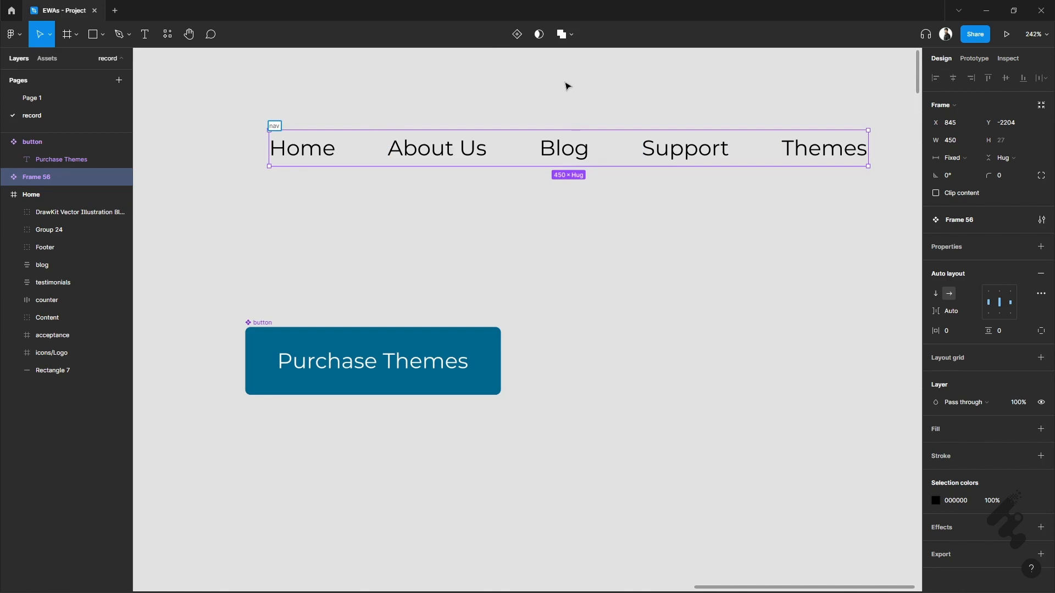
click(567, 87)
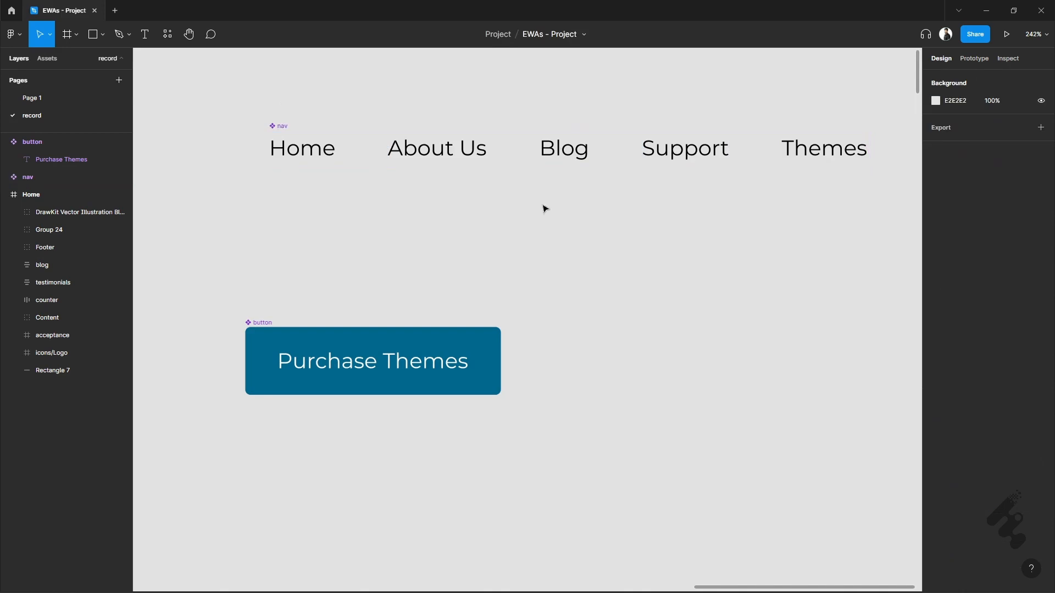
Move the button component up to just below the nav component, aligned with its left edge at X 845, Y -2132.
click(263, 325)
drag(263, 323, 286, 223)
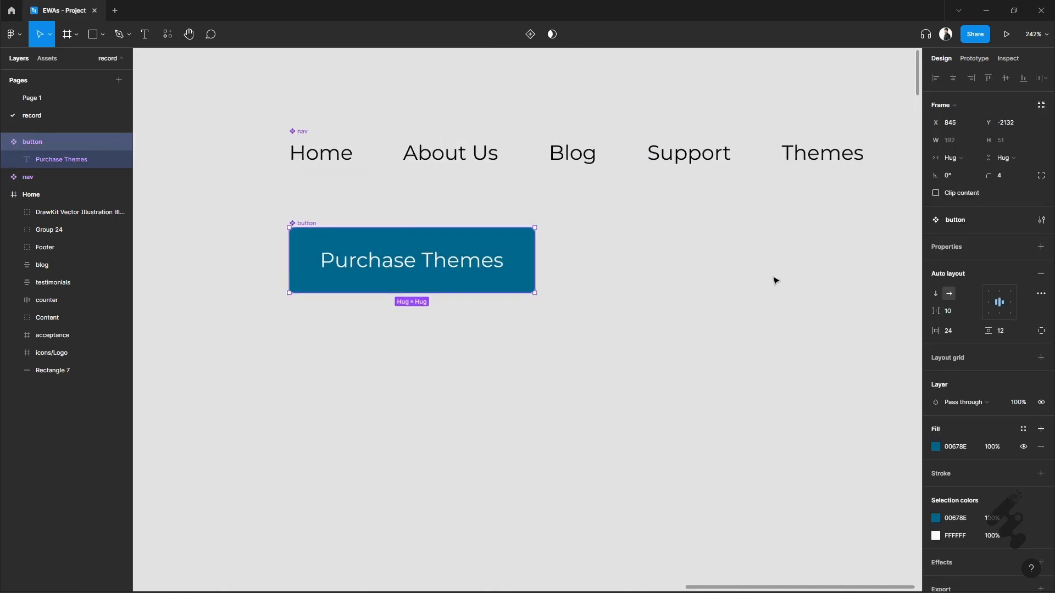
Place an instance of the button component below the intro paragraph in the Home hero section, at X 120, Y 529.
scroll(769, 283, down, 10)
scroll(334, 431, up, 4)
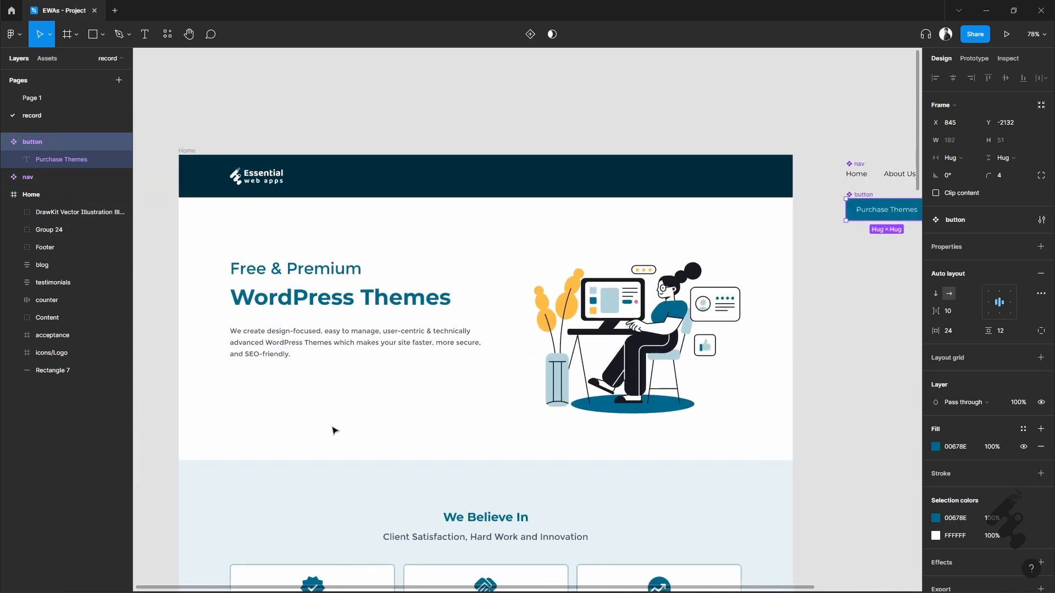
click(58, 59)
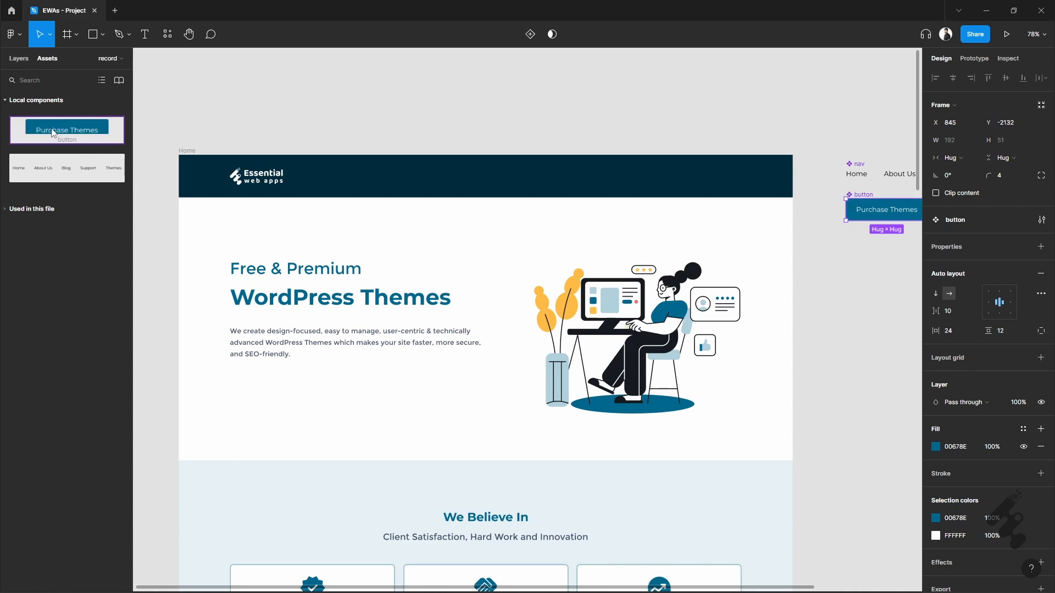
drag(53, 133, 272, 399)
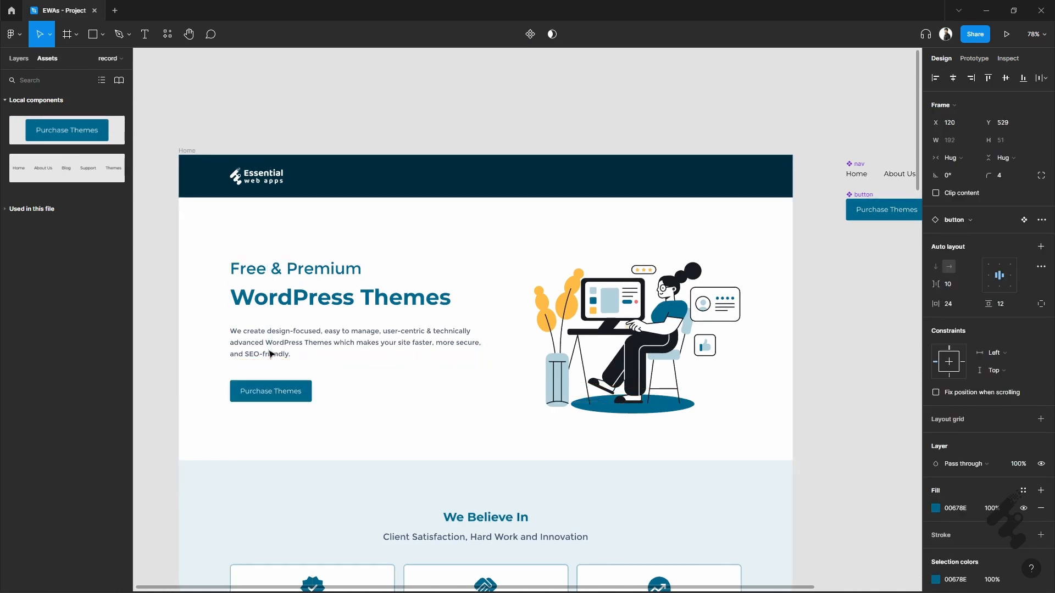
Place a nav component instance in the Home page's dark header, aligning its right end with the 12-column layout grid shown temporarily.
click(41, 169)
drag(40, 167, 735, 179)
click(186, 151)
click(1023, 249)
scroll(719, 174, up, 2)
drag(448, 178, 424, 179)
scroll(646, 209, down, 3)
click(288, 175)
click(1024, 247)
scroll(813, 264, right, 1)
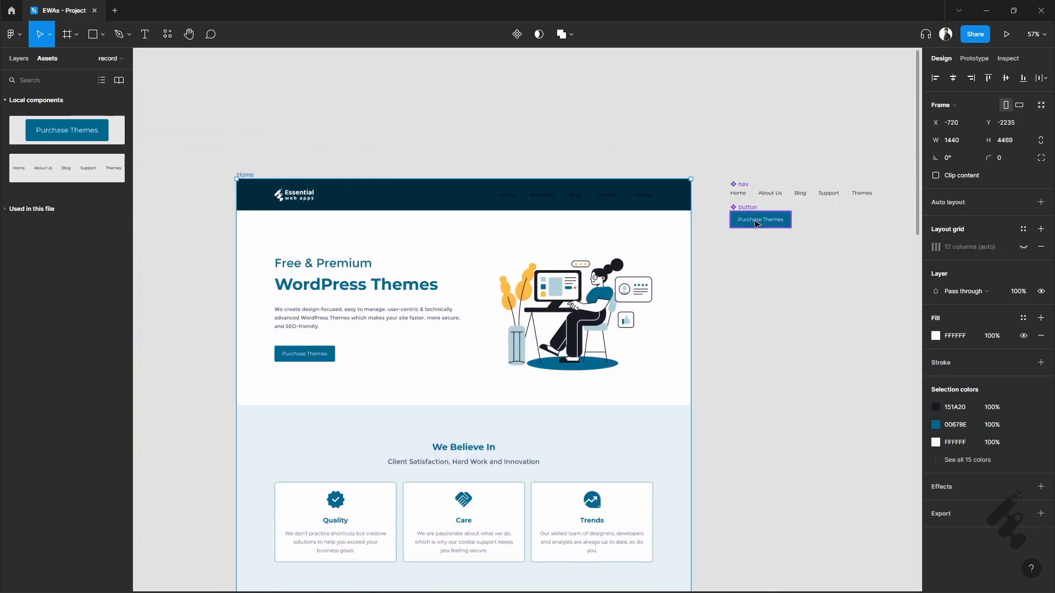
Change the text color of the main nav component to white using the hex value ff.
click(800, 194)
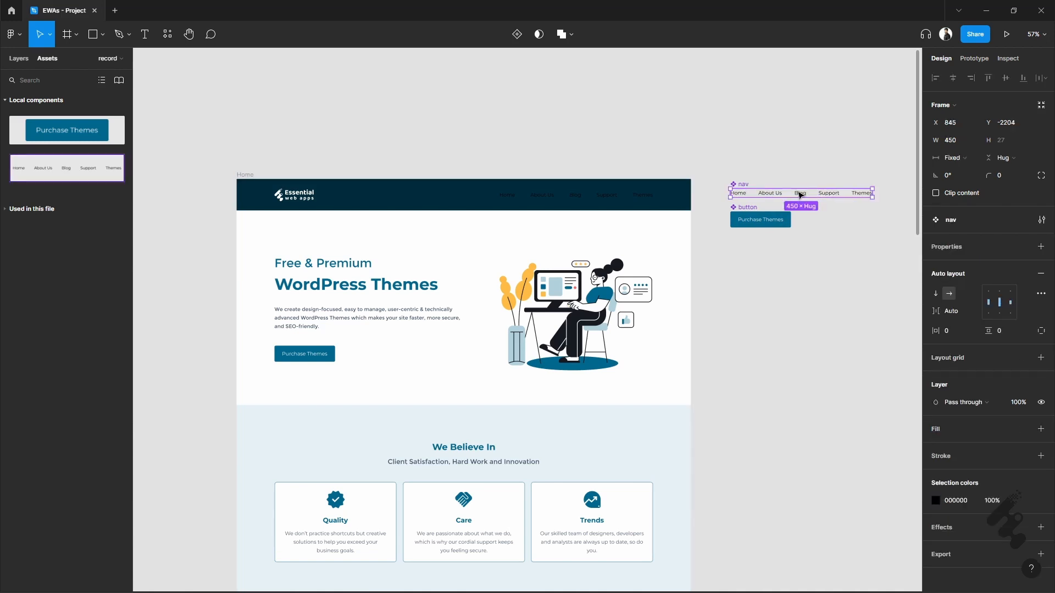
click(957, 503)
text(ff)
click(718, 322)
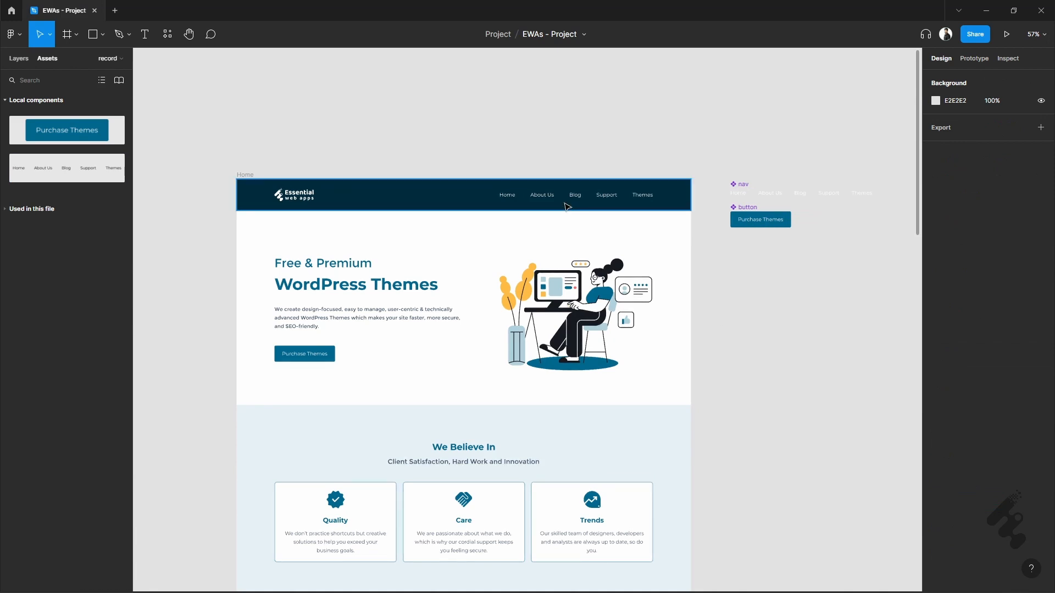
Set the main button component's fill to orange FFBB45 by sampling the plant leaf in the hero illustration.
click(781, 231)
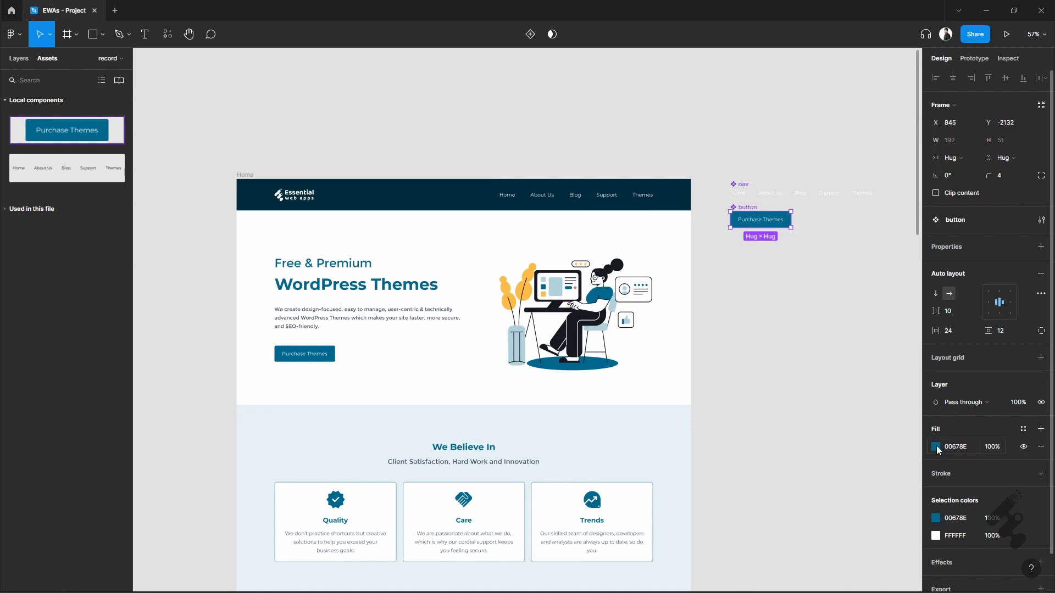
click(936, 447)
click(806, 469)
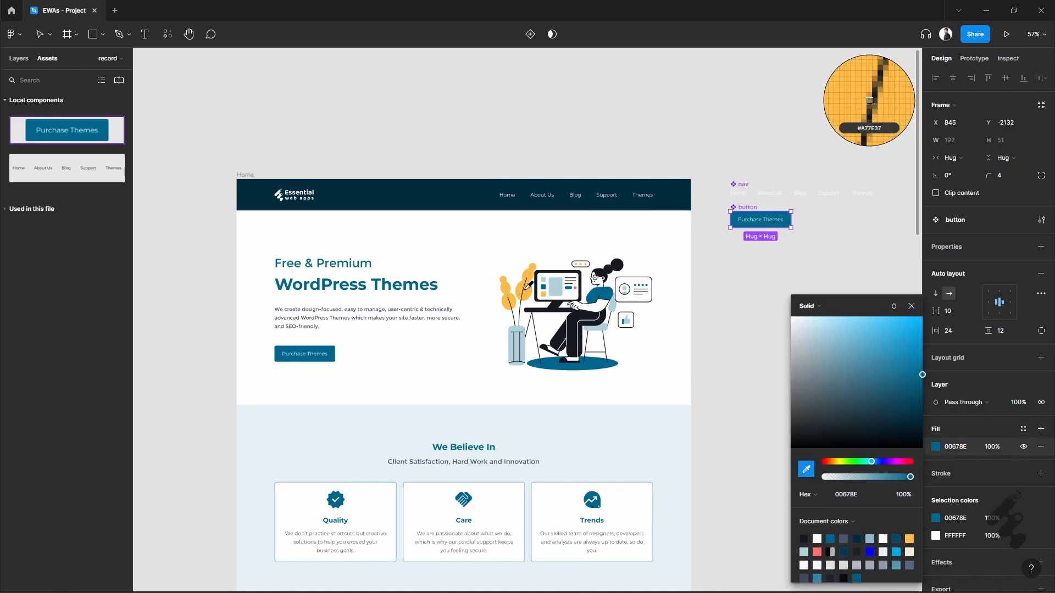
click(869, 100)
Change the main button component's text color to the dark document color 151A20.
click(943, 536)
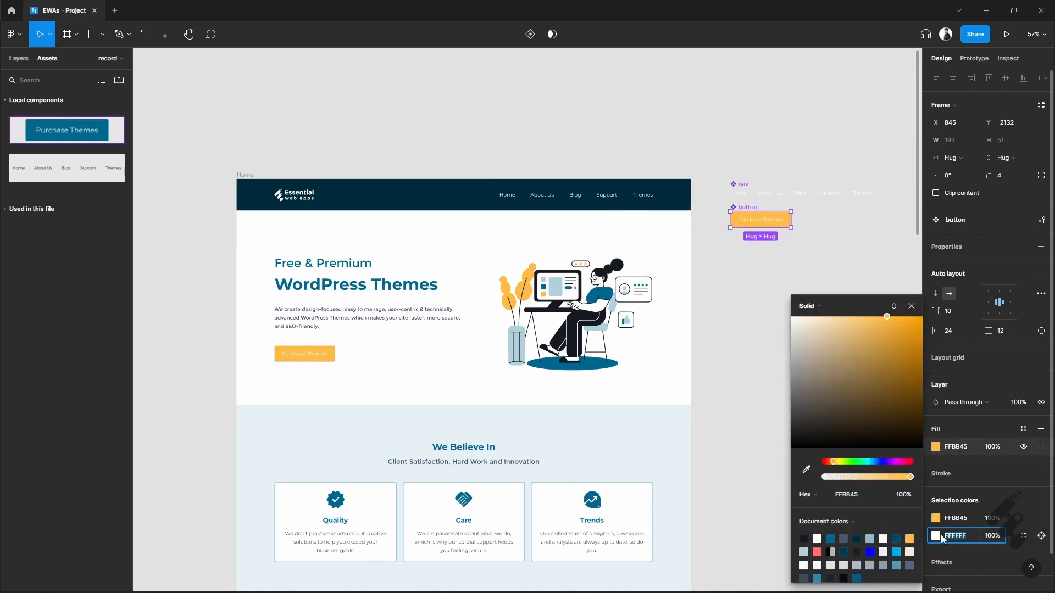
click(935, 536)
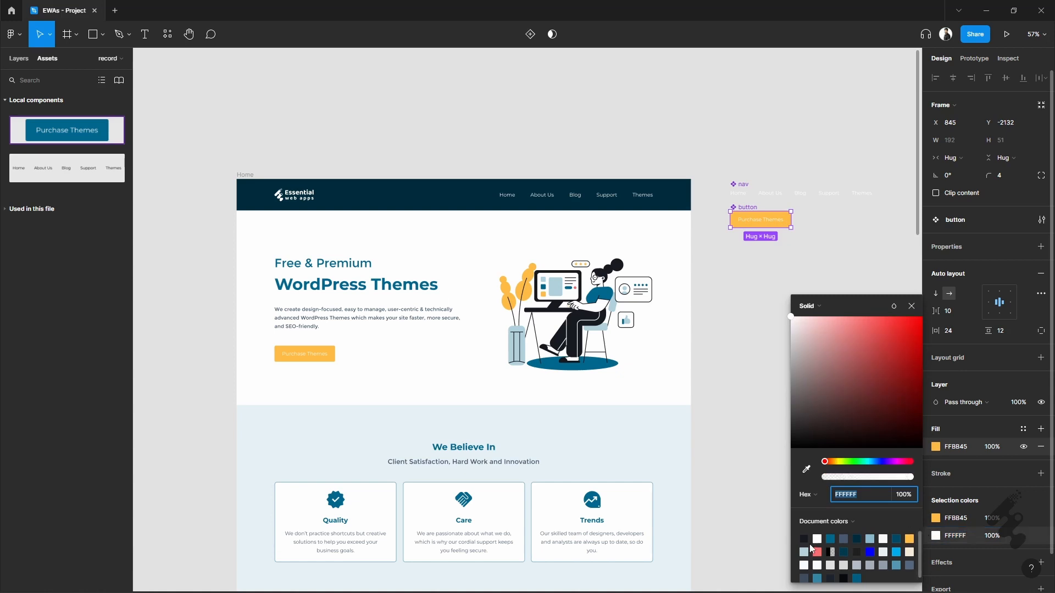
click(805, 538)
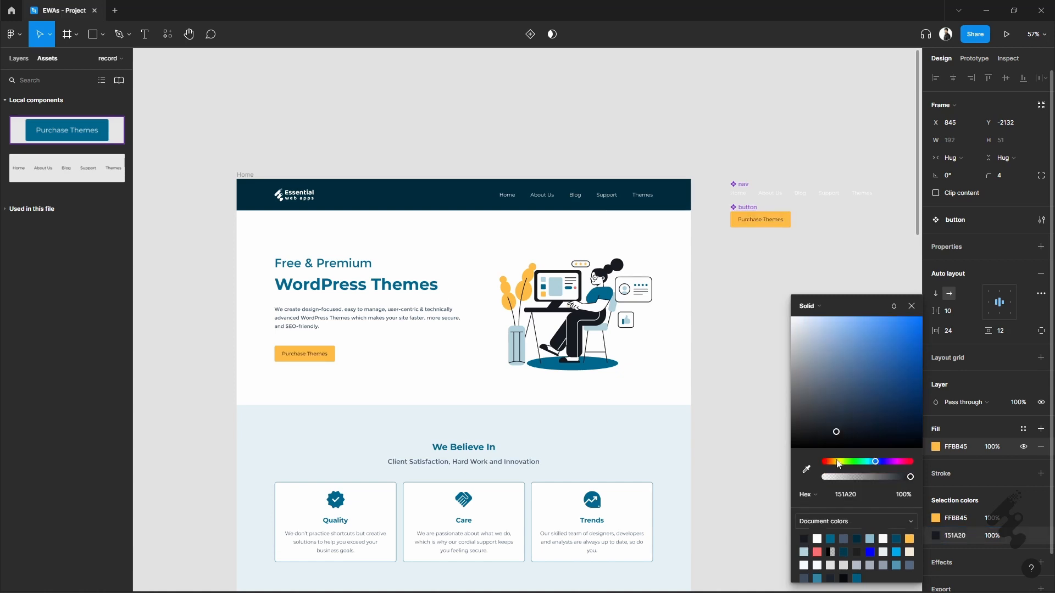
click(911, 306)
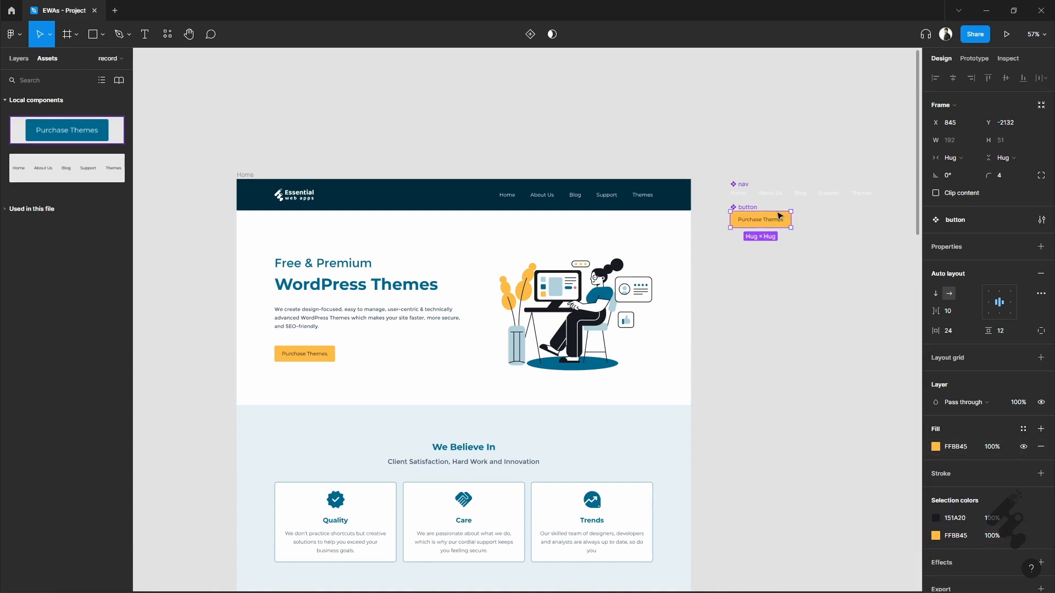